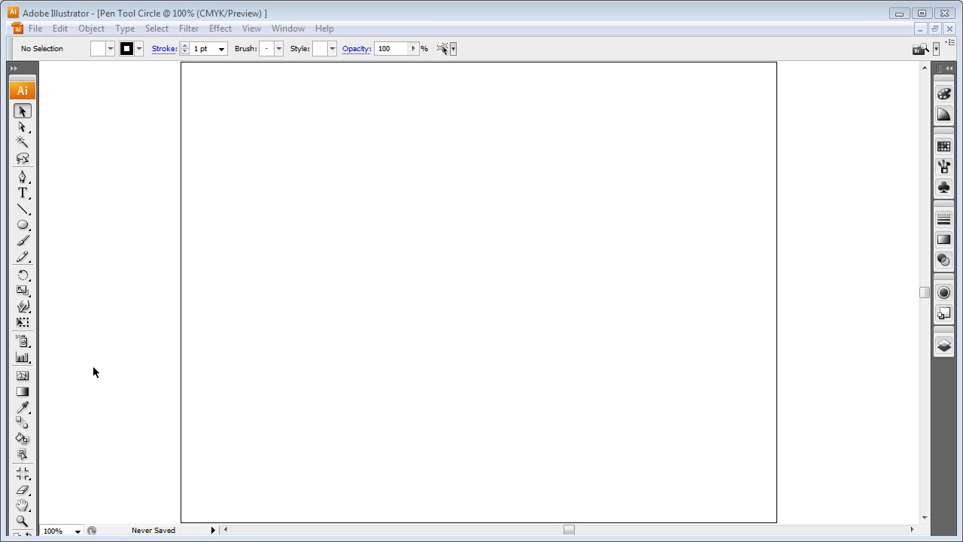
Switch from the Rectangle tool to the Ellipse tool in the toolbar flyout
drag(22, 225, 79, 260)
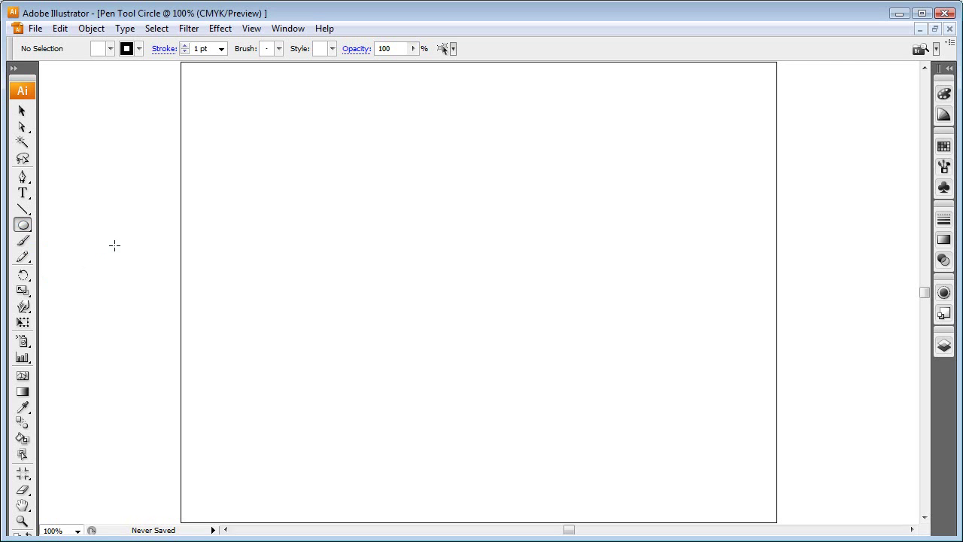
Create a circle with Width 2 in and Height 2 in through the Ellipse options
click(299, 191)
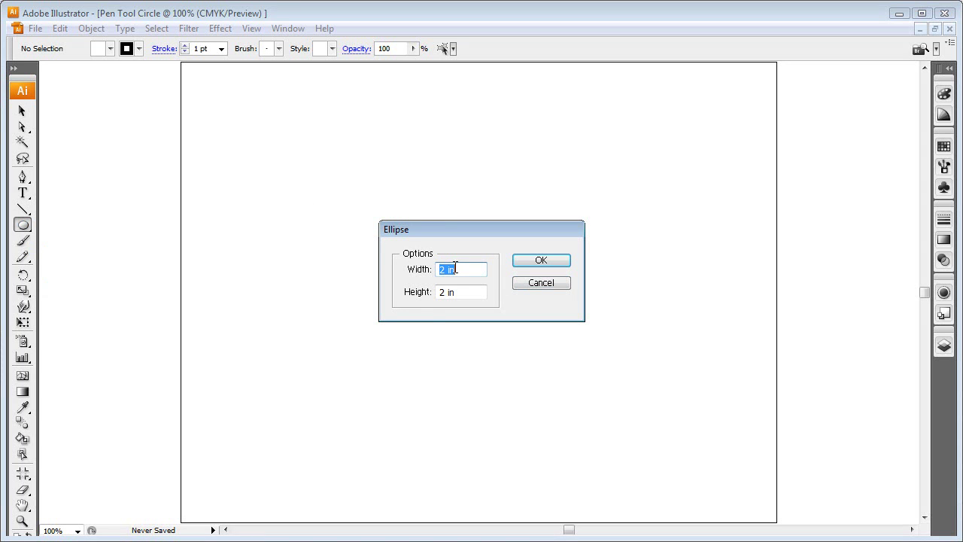
click(552, 261)
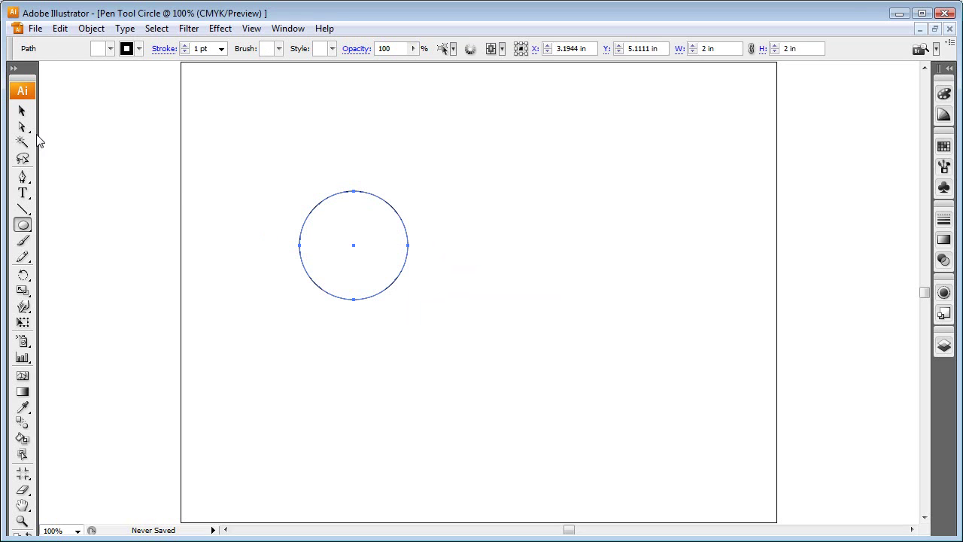
click(22, 127)
click(350, 195)
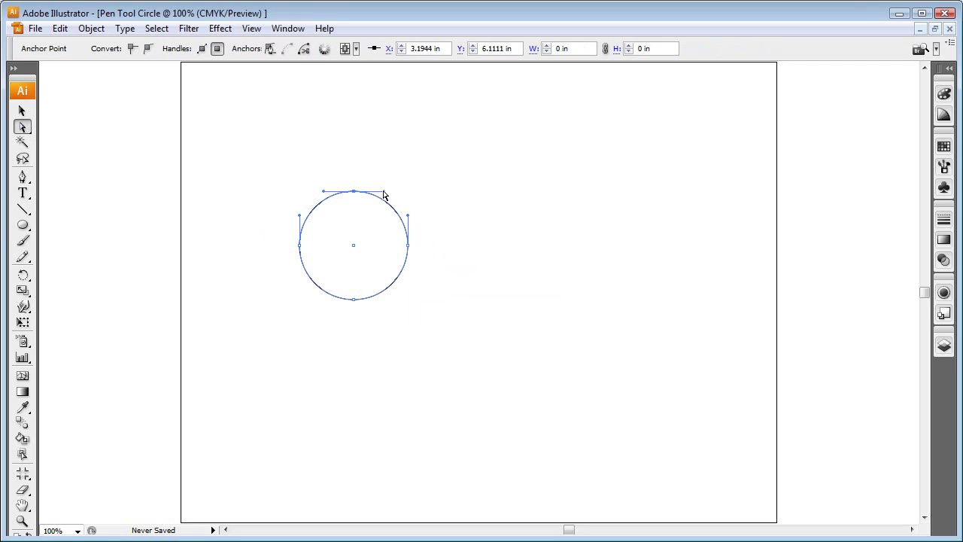
click(408, 245)
click(355, 300)
click(300, 245)
click(355, 194)
click(23, 178)
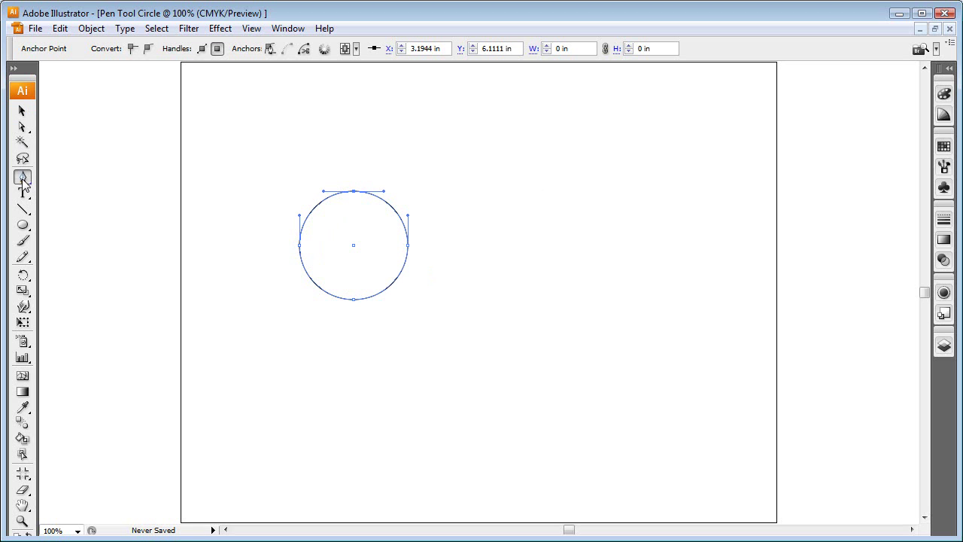
click(21, 111)
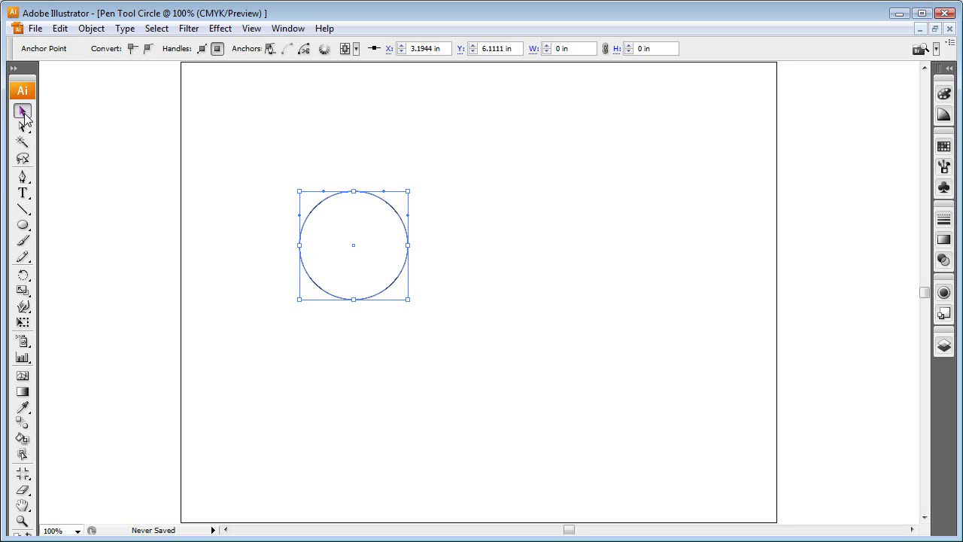
Turn on the document grid from the View menu
click(288, 29)
mouse_move(254, 30)
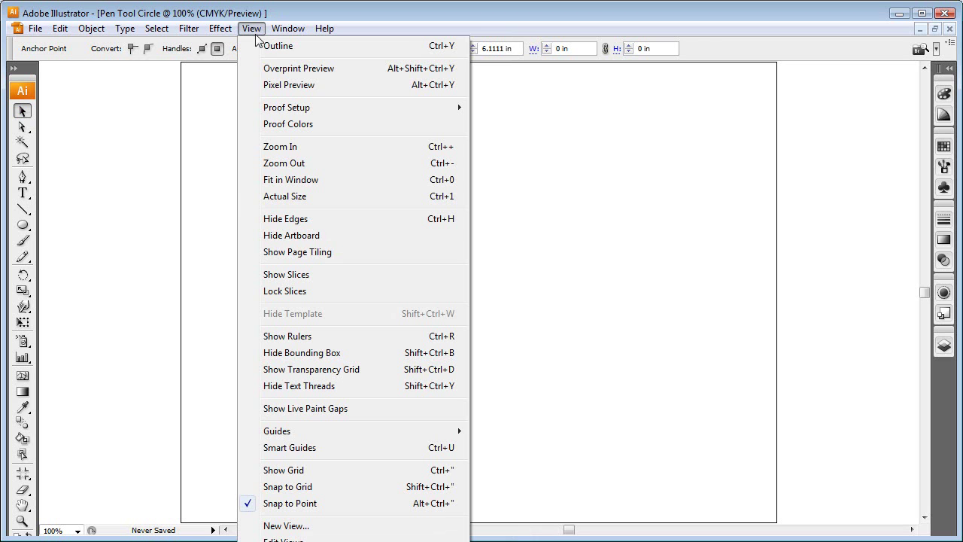
click(357, 468)
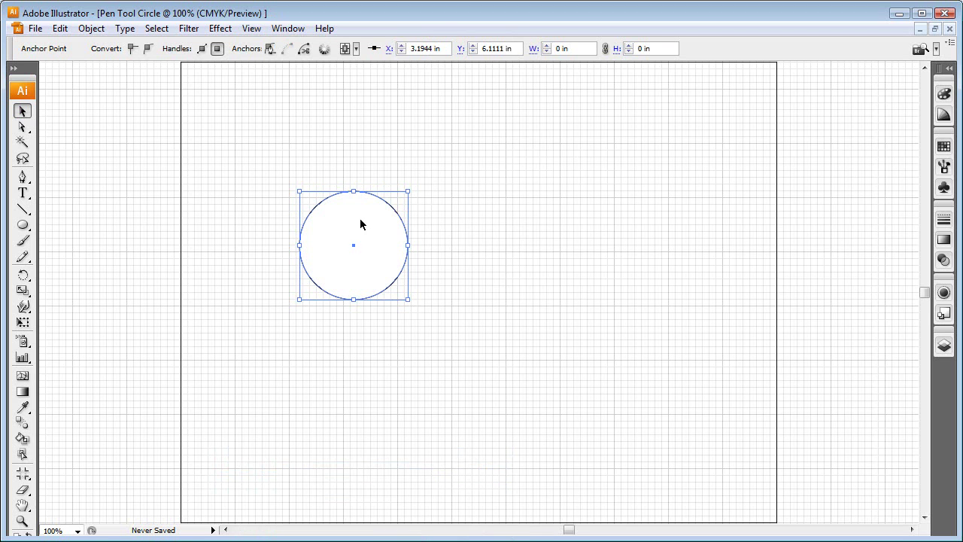
Snap the circle to the grid at X 3 in, then select its top anchor point
mouse_move(361, 223)
mouse_down()
mouse_move(363, 234)
mouse_move(350, 229)
mouse_up()
click(347, 328)
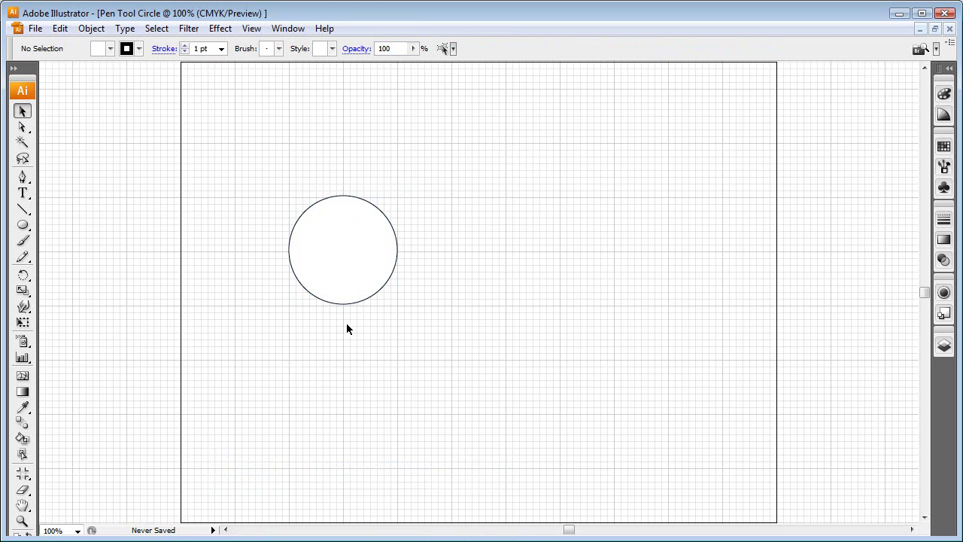
click(339, 254)
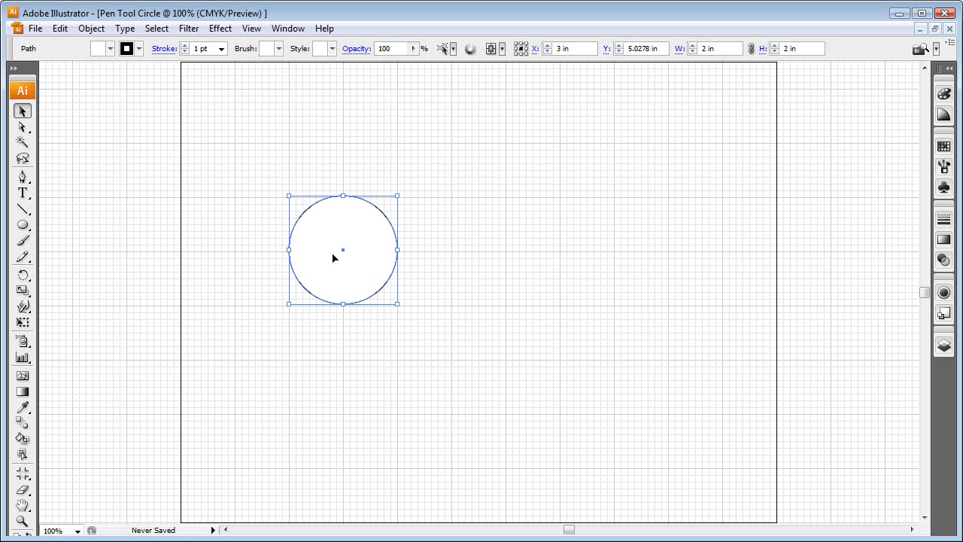
key(Down)
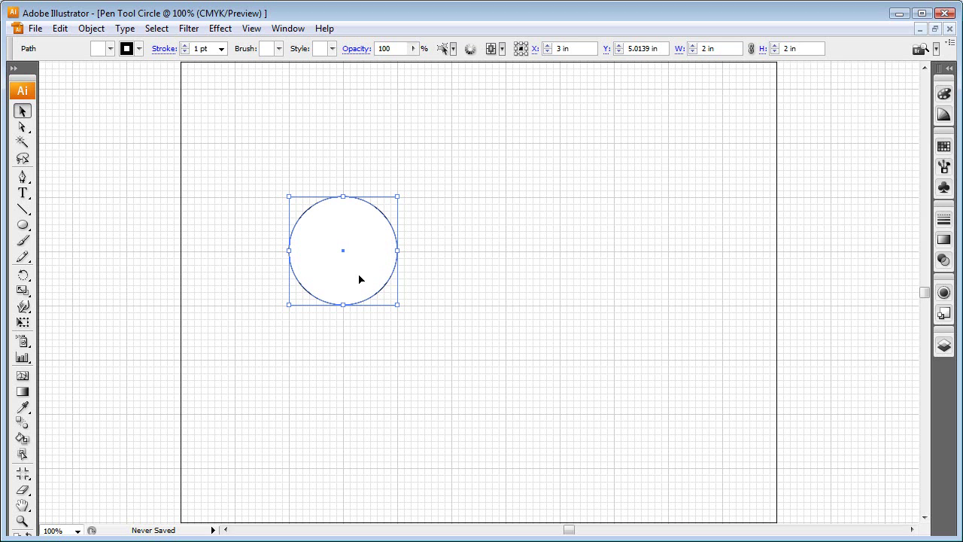
click(361, 346)
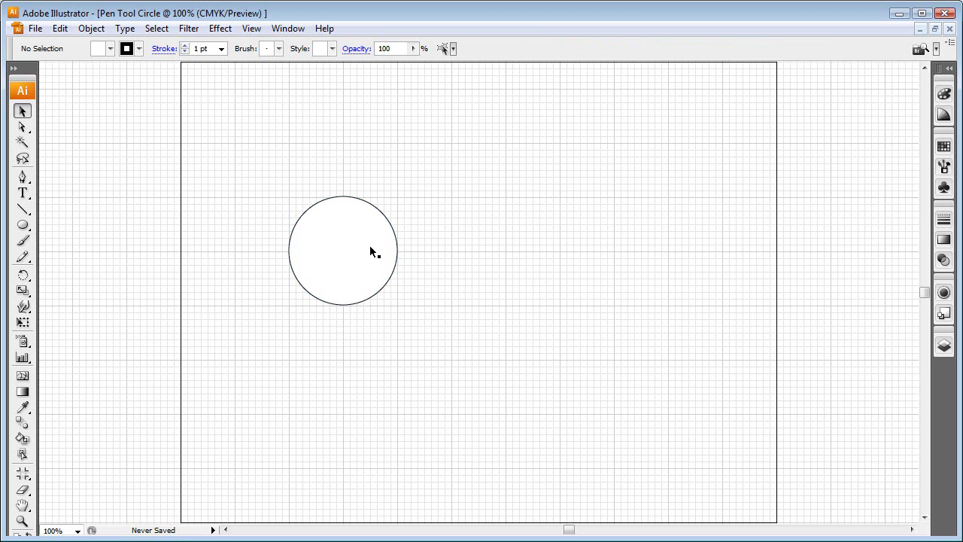
click(22, 127)
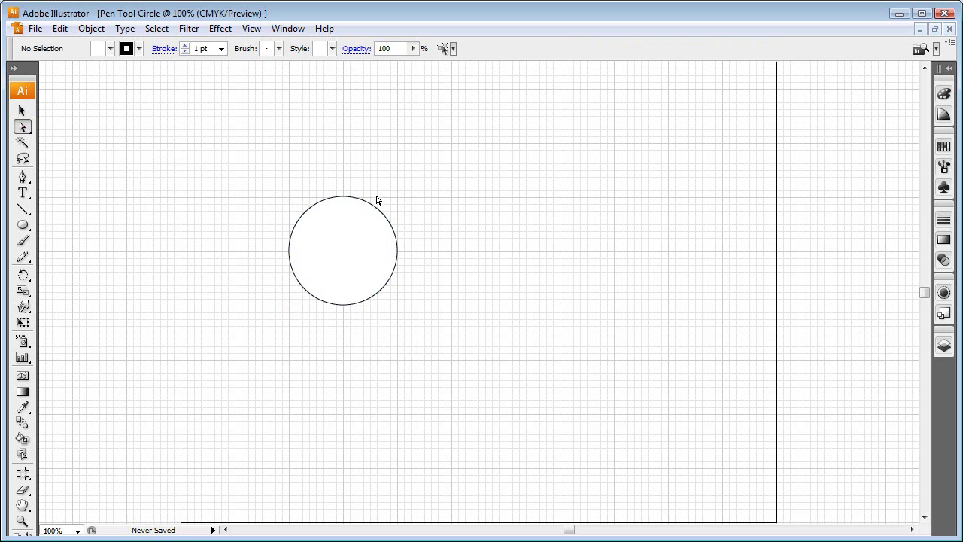
click(344, 197)
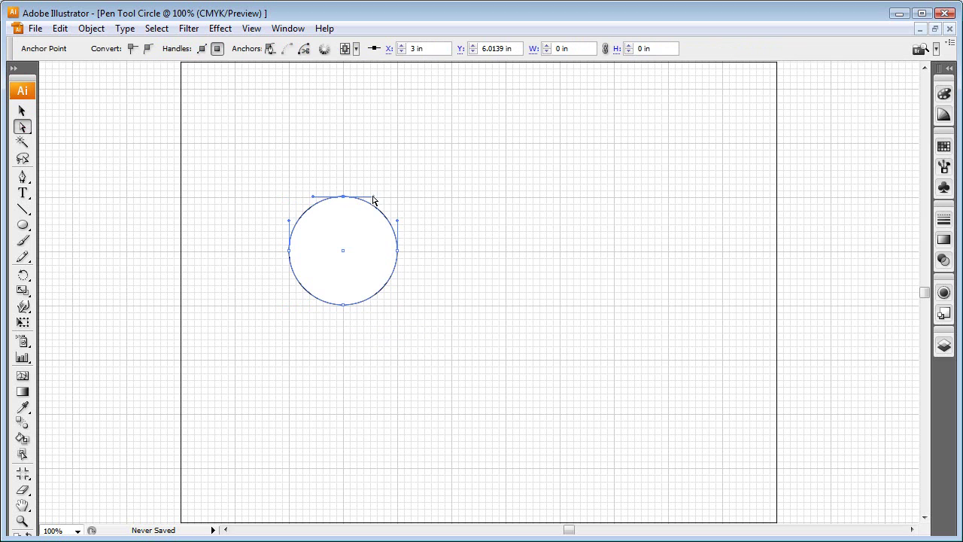
click(287, 253)
click(343, 304)
click(397, 251)
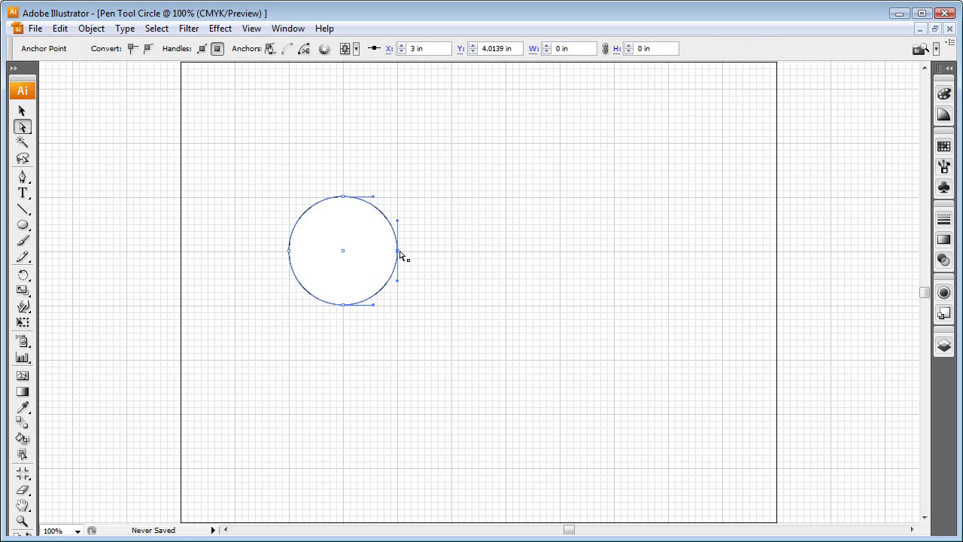
click(22, 177)
ctrl+click(572, 235)
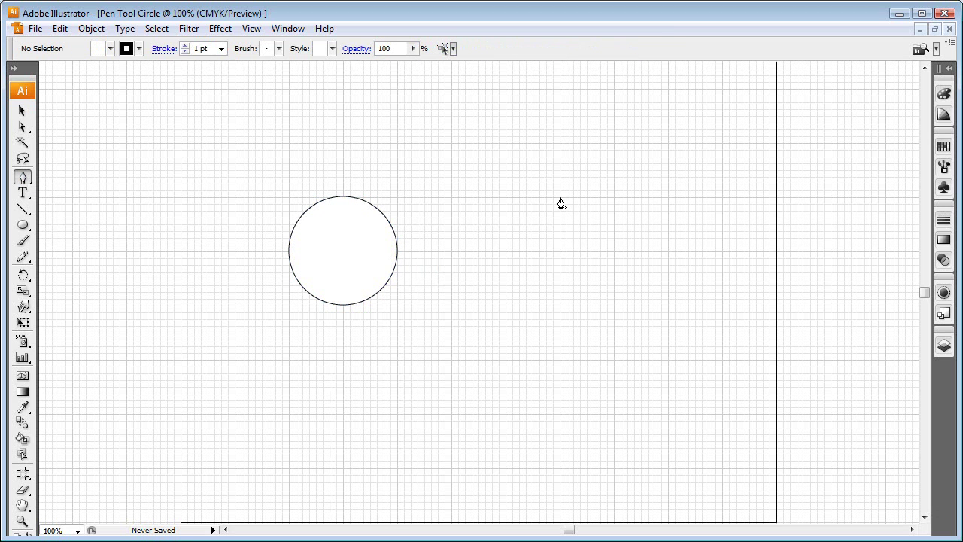
Pen-draw curved anchors at the top, right, bottom and left grid points
drag(559, 198, 580, 201)
drag(571, 194, 571, 190)
drag(569, 199, 591, 198)
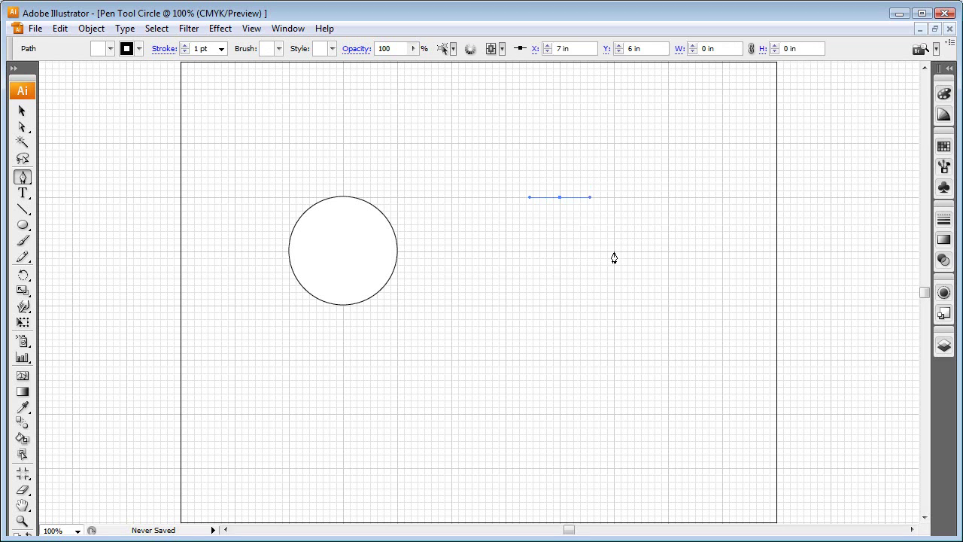
drag(614, 251, 615, 285)
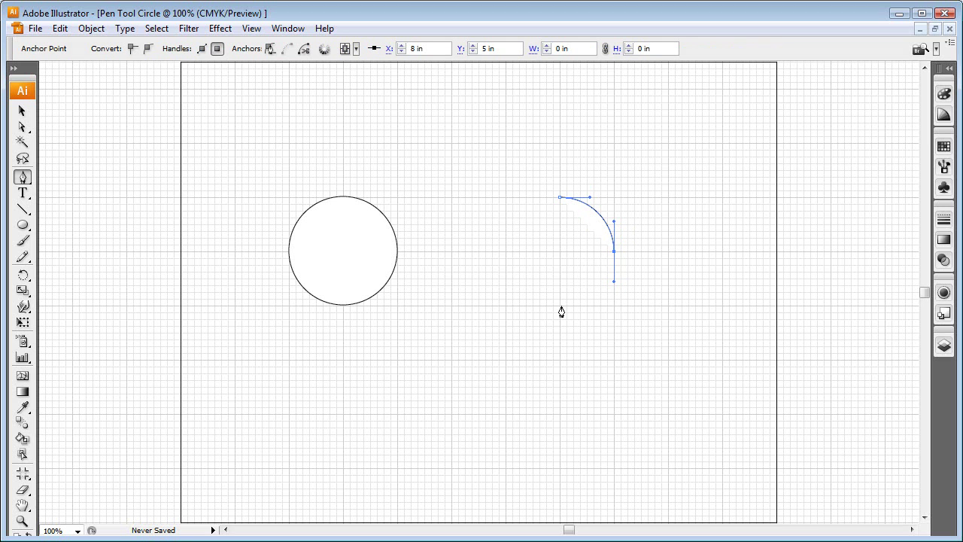
drag(560, 305, 532, 316)
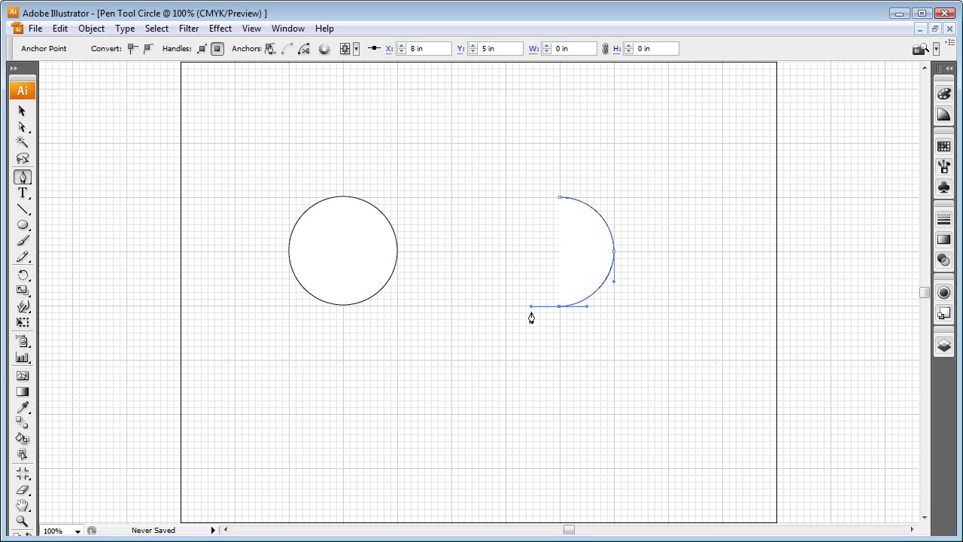
click(506, 252)
drag(508, 254, 508, 226)
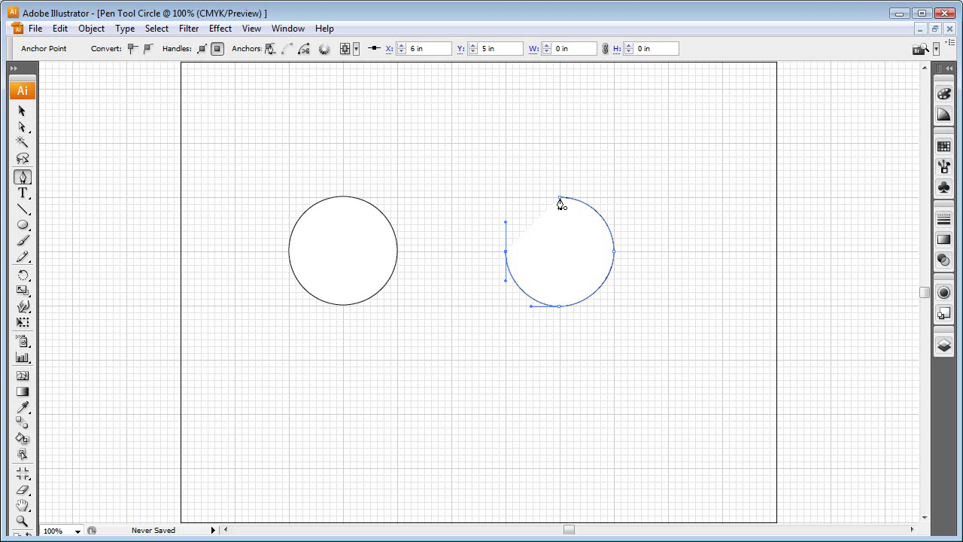
Close the path at the top anchor, then move the new circle beside the first
click(559, 197)
drag(562, 202, 598, 209)
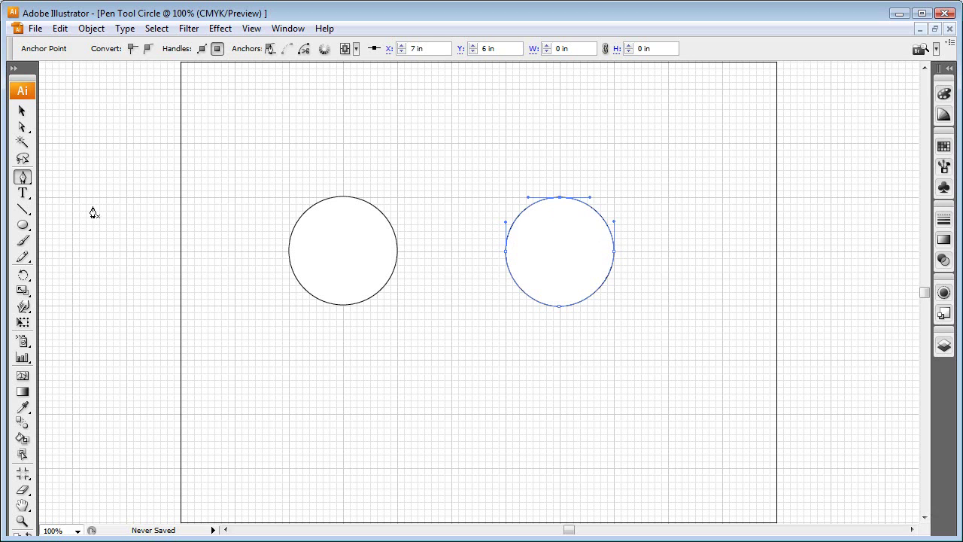
click(22, 111)
click(537, 362)
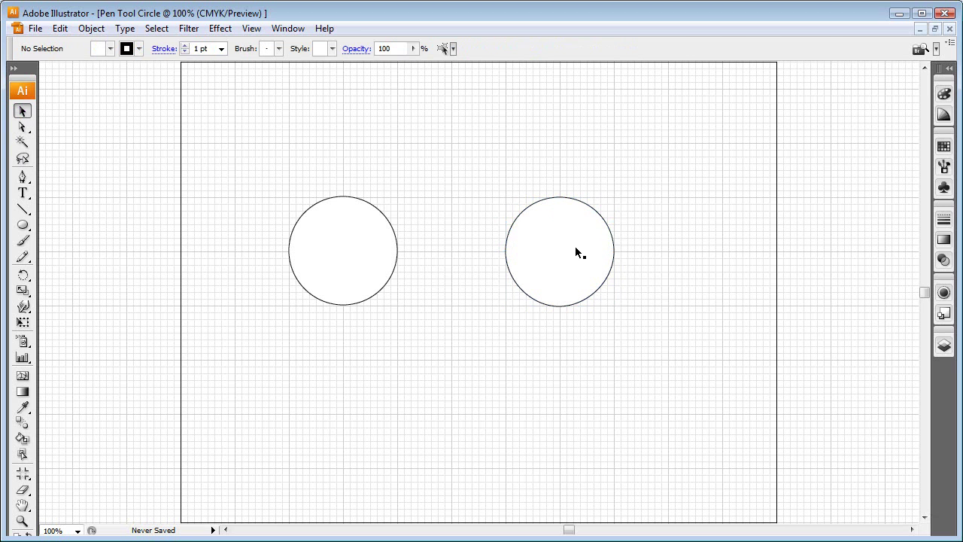
click(577, 251)
drag(579, 251, 555, 260)
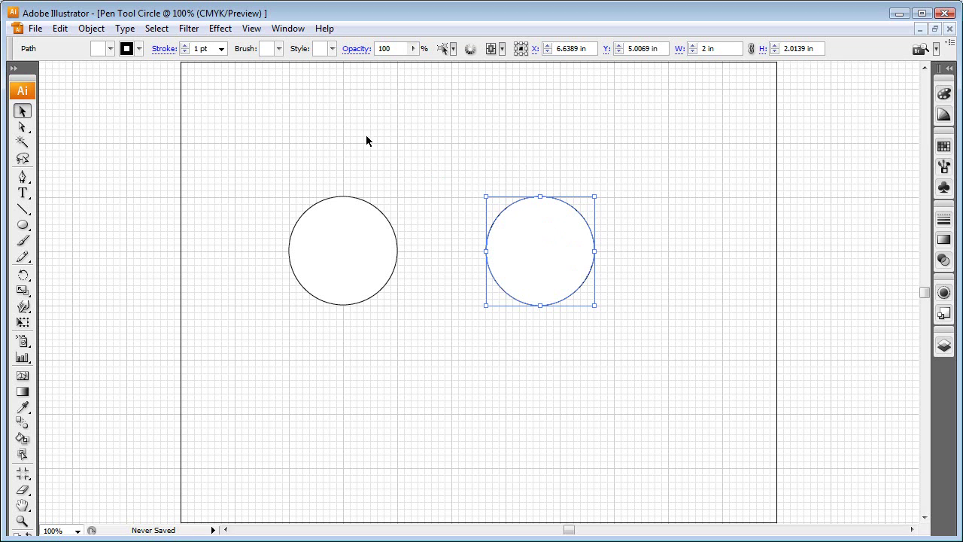
Turn off the document grid from the View menu and deselect the circles
click(254, 30)
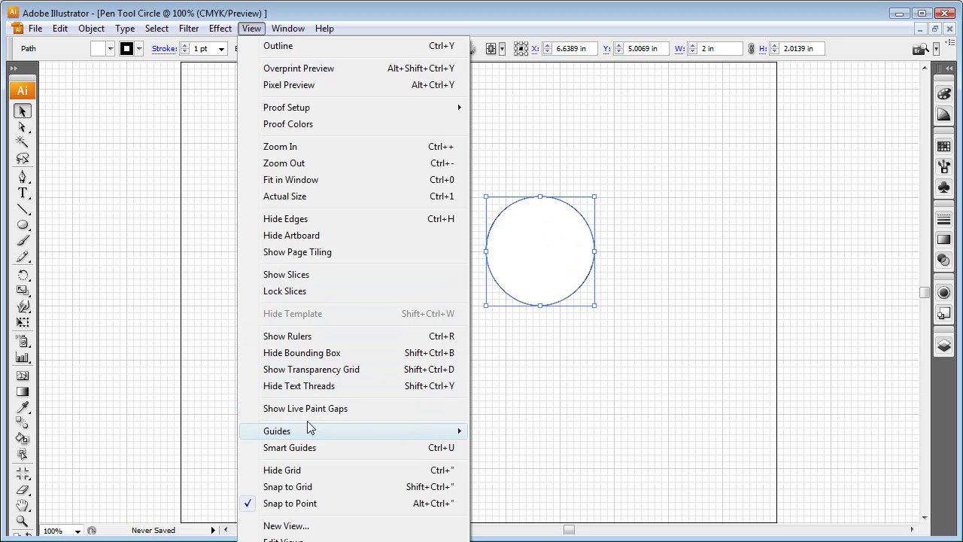
click(315, 470)
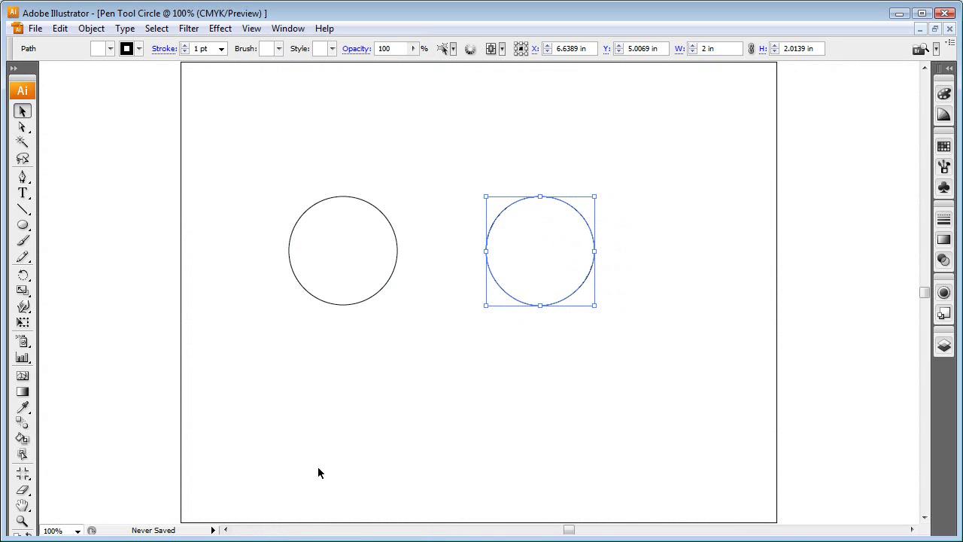
click(344, 396)
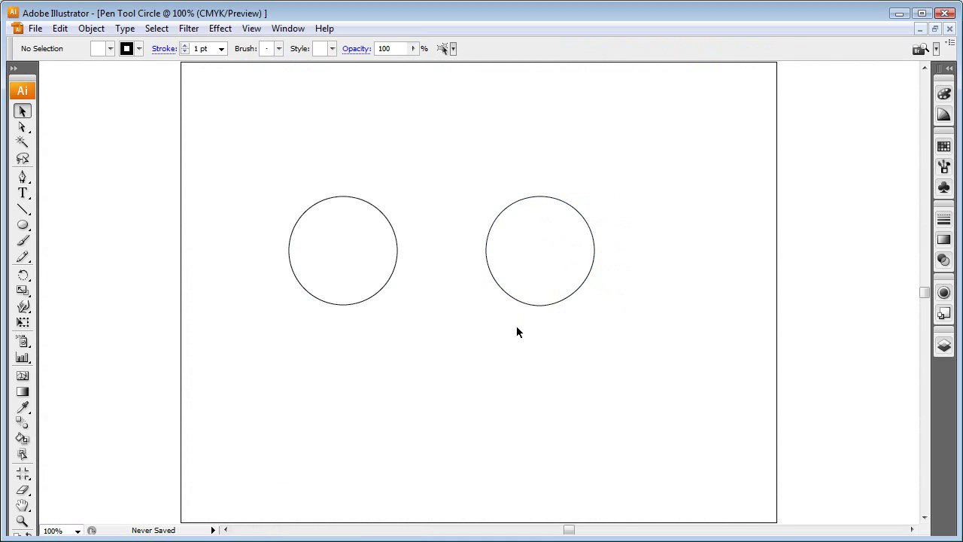